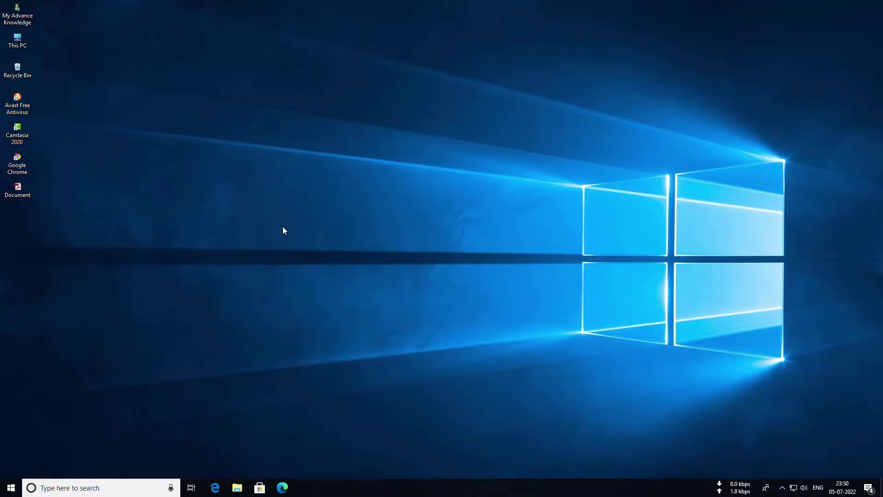
# Step: View the Document PDF from the desktop, scroll through it, and close the viewer
pyautogui.doubleClick(18, 189)
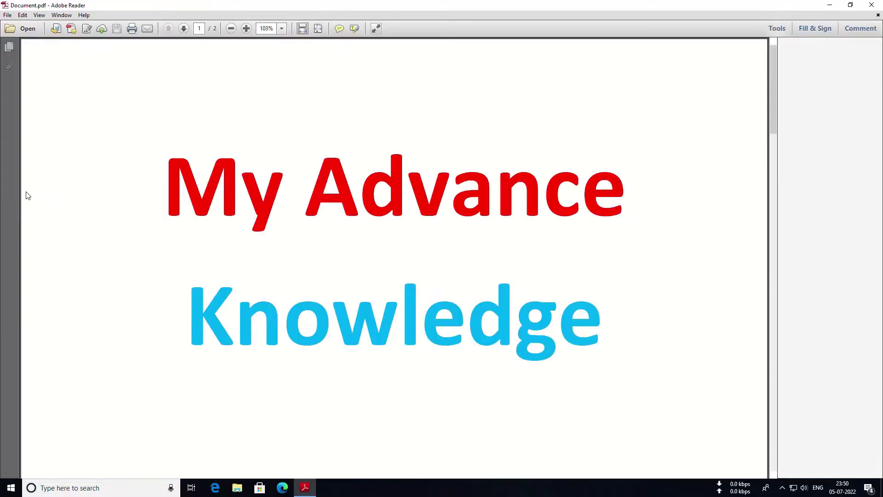
pyautogui.scroll(-5, 509, 300)
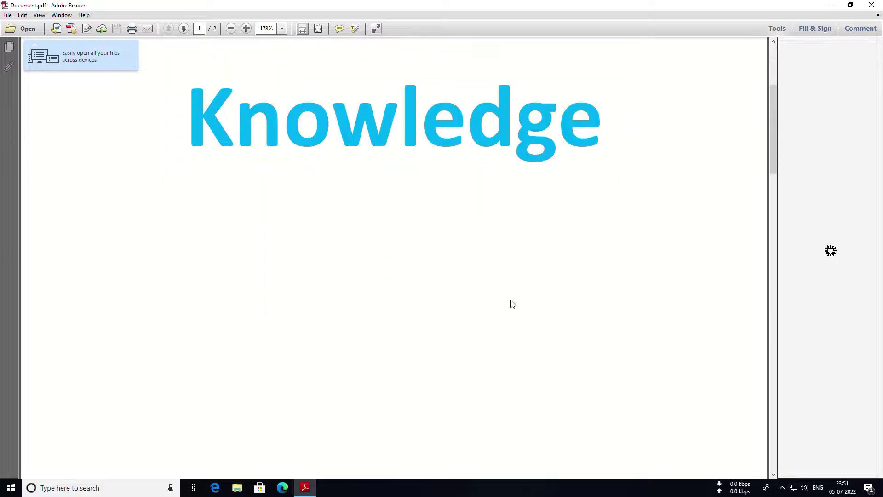
pyautogui.scroll(-5, 510, 300)
pyautogui.scroll(-3, 510, 300)
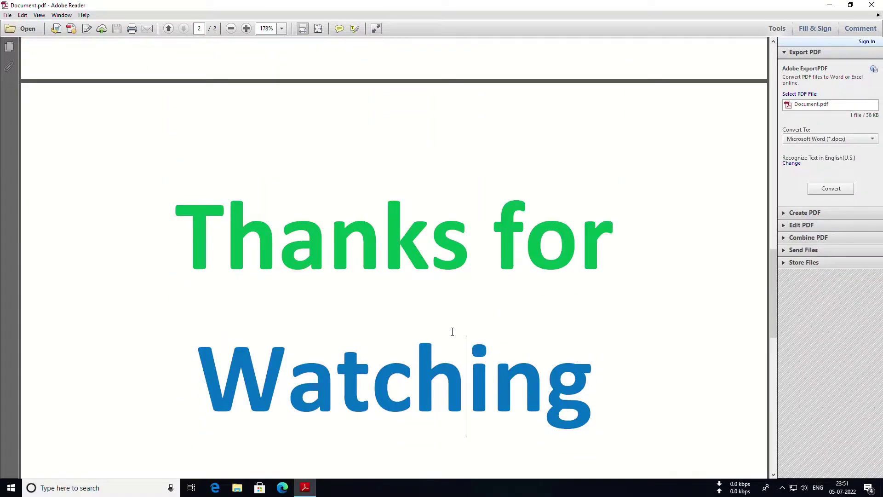
pyautogui.click(452, 331)
pyautogui.click(879, 5)
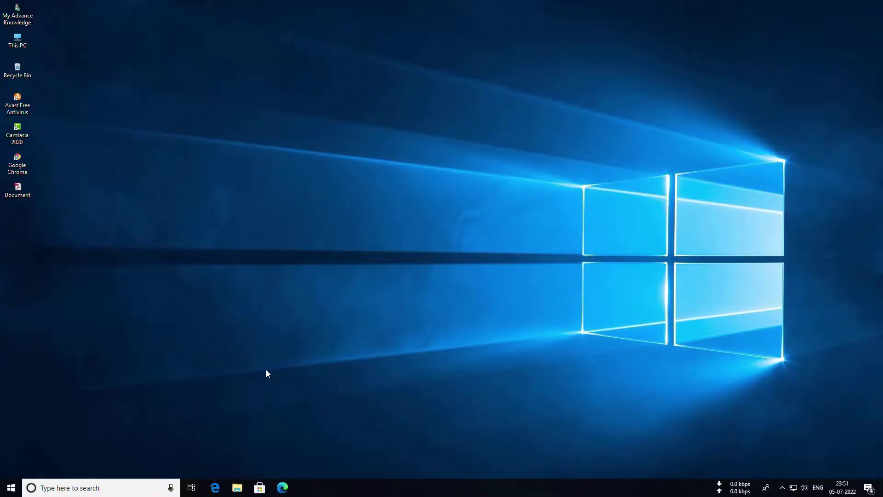
# Step: Launch Adobe Photoshop 7.0 from the Start menu's app list
pyautogui.click(11, 488)
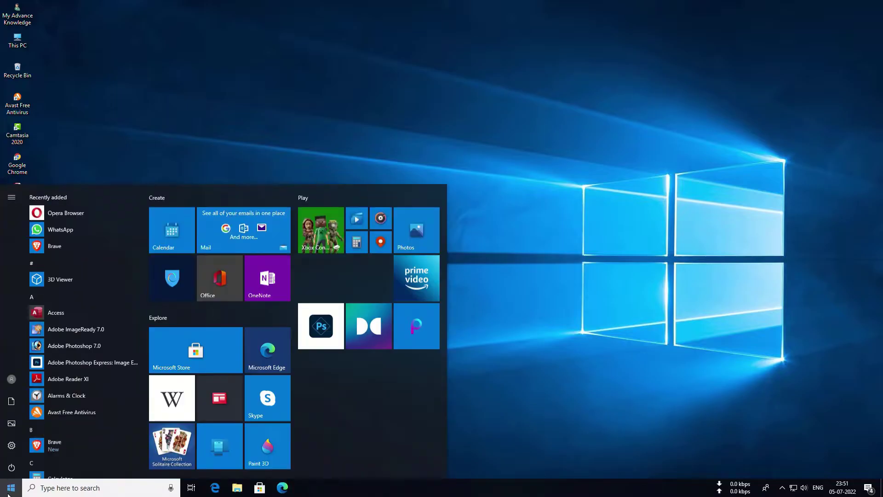
pyautogui.click(87, 346)
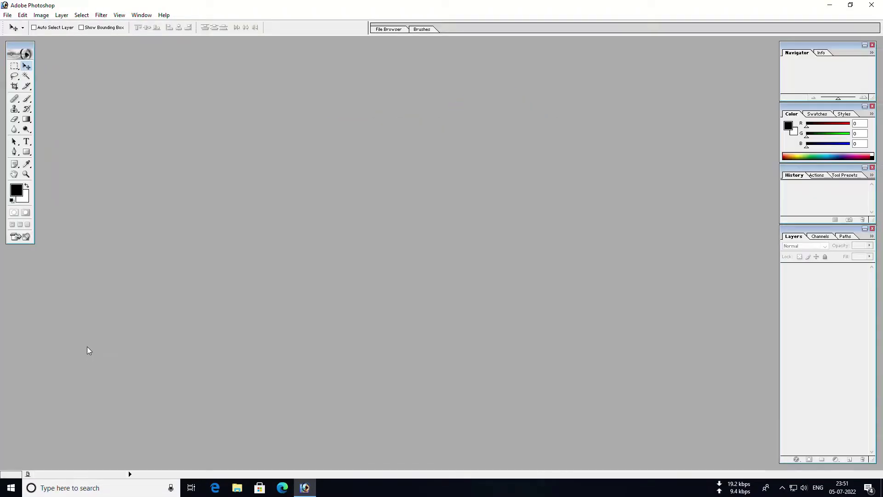
pyautogui.click(23, 46)
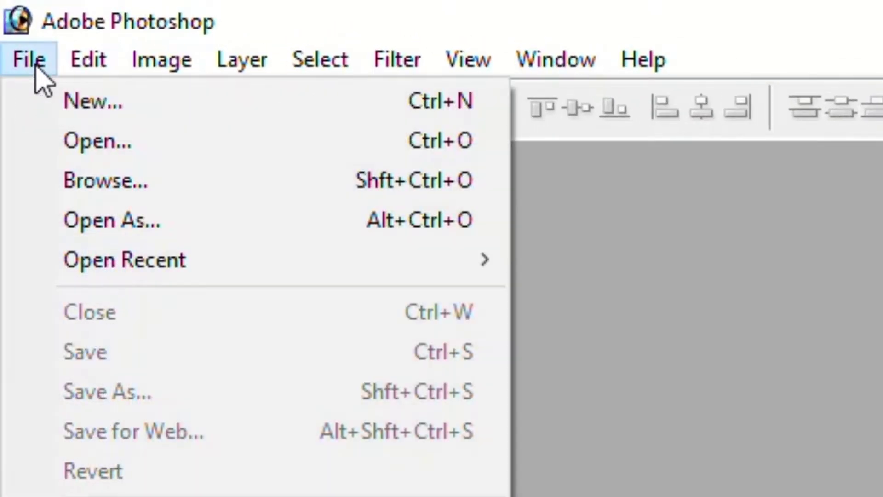
# Step: Open the Desktop's Document PDF and scroll the page selector to page 2, 'Thanks for Watching'
pyautogui.click(117, 145)
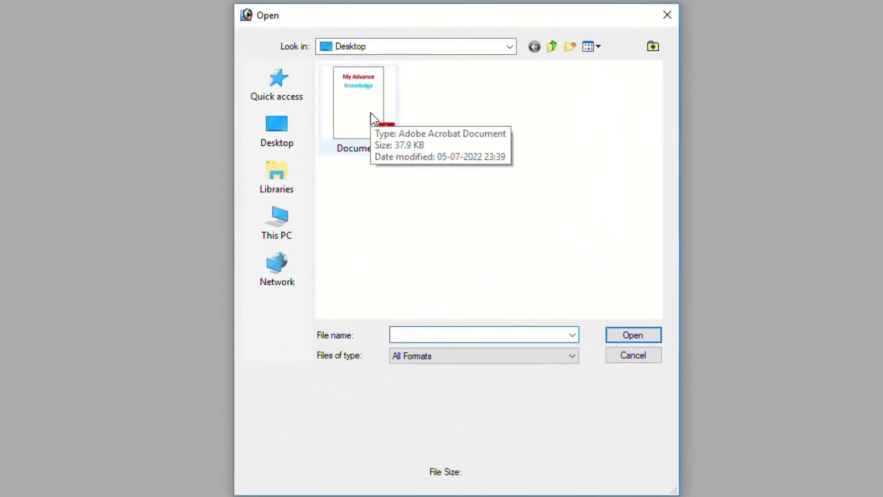
pyautogui.click(391, 137)
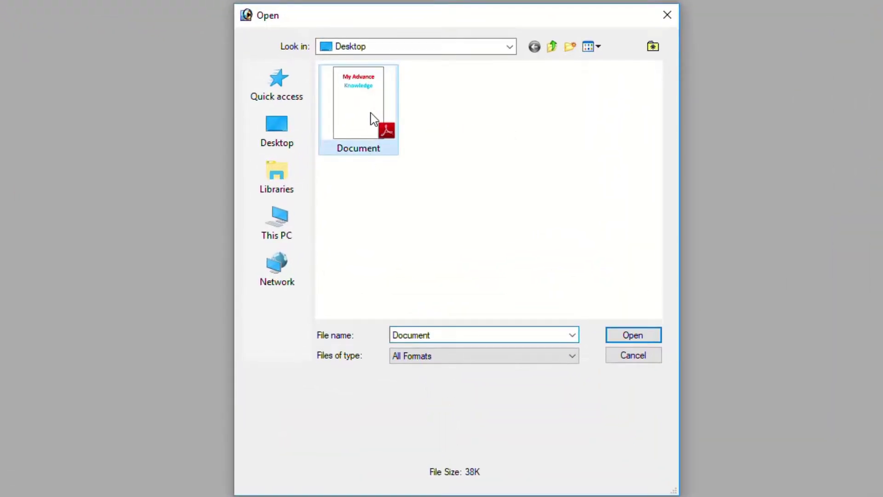
pyautogui.click(645, 335)
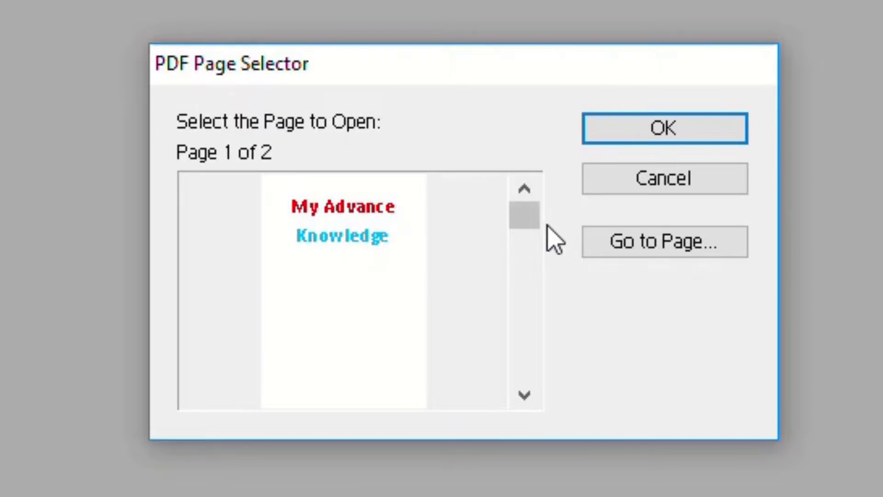
pyautogui.moveTo(529, 225); pyautogui.dragTo(524, 363)
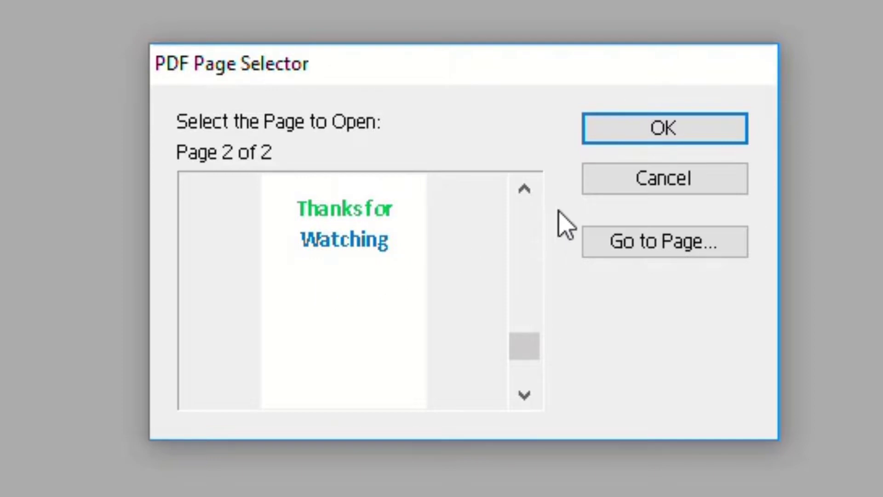
# Step: Rasterize PDF page 2 at 21 × 29.7 cm, 72 pixels/inch in RGB Color
pyautogui.click(680, 127)
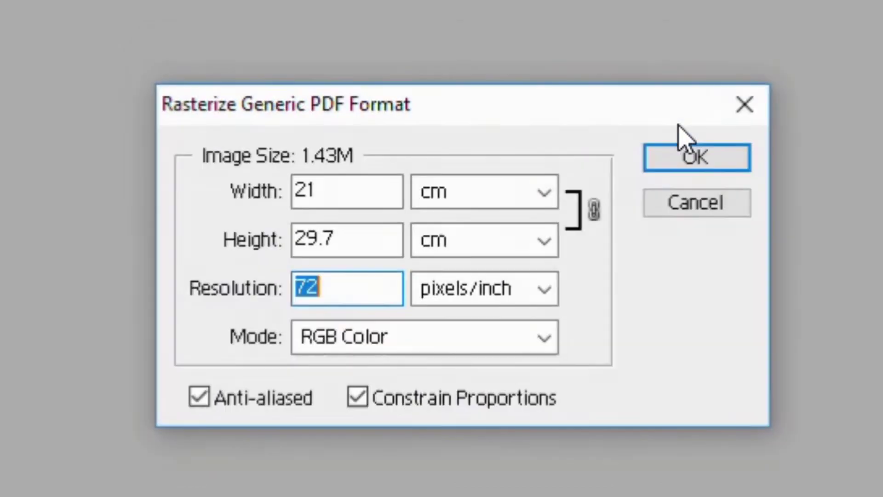
pyautogui.click(546, 339)
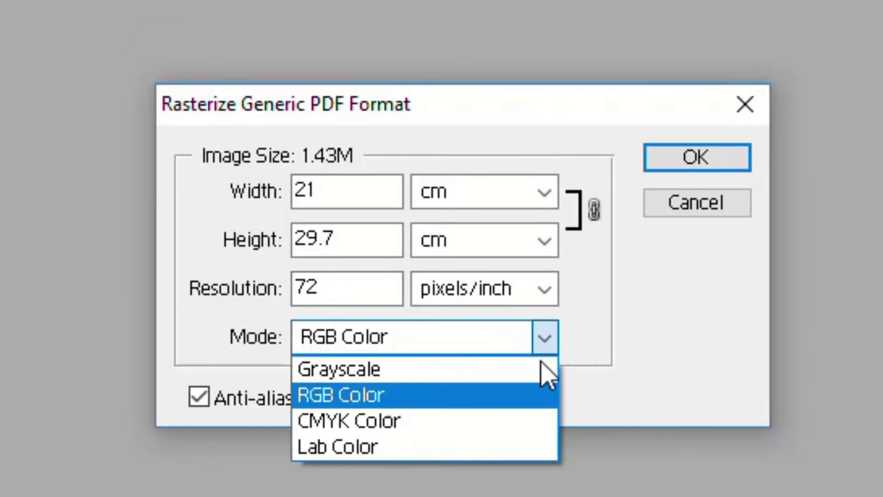
pyautogui.click(472, 399)
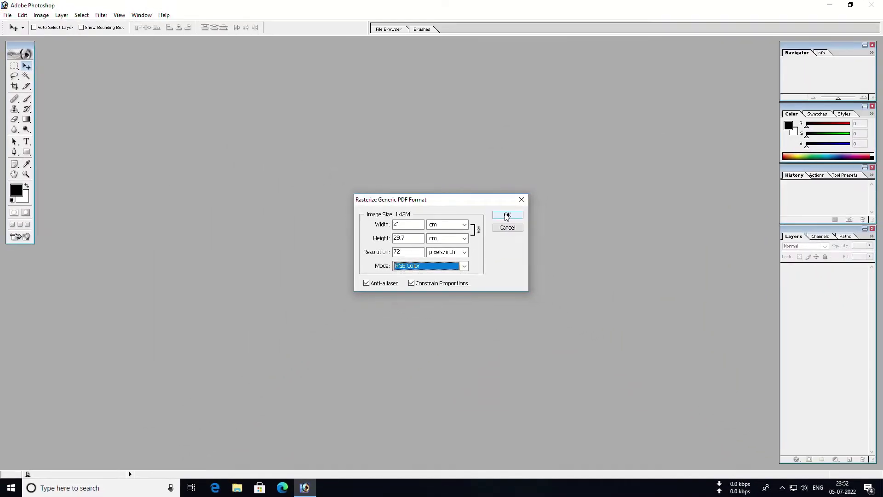
pyautogui.click(654, 167)
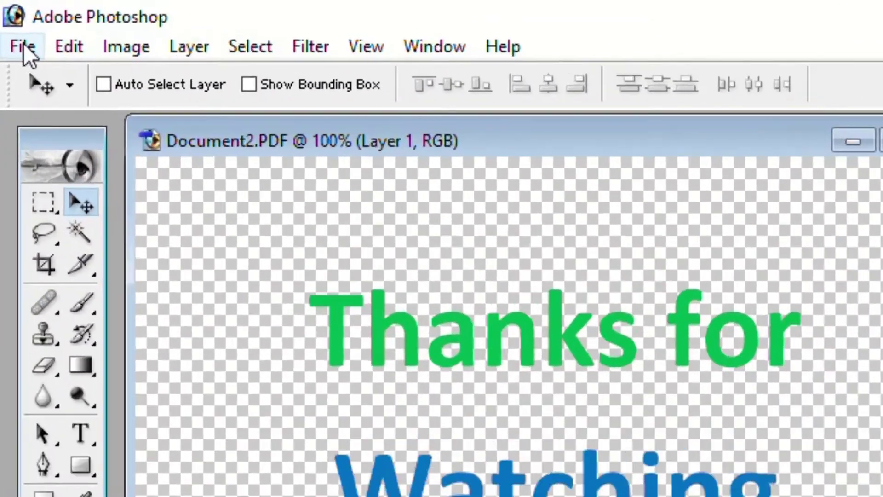
# Step: Create a blank white A4 document named 'Image2' at 300 pixels/inch
pyautogui.click(8, 15)
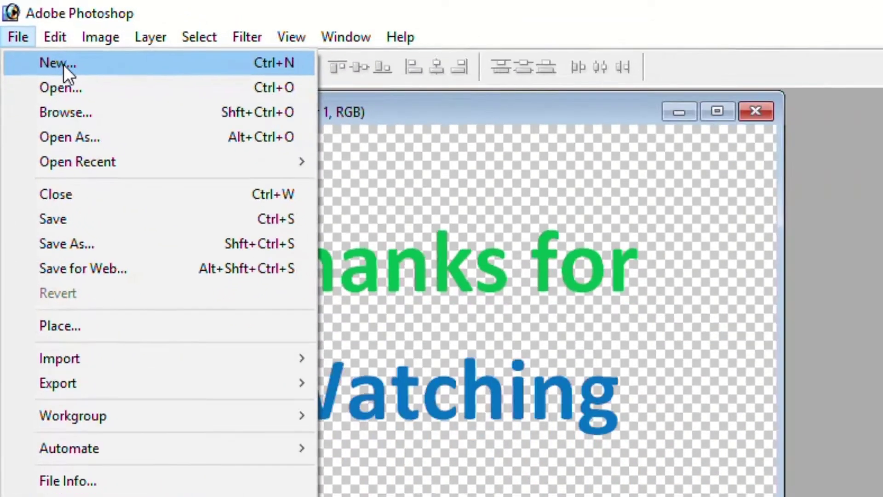
pyautogui.click(113, 115)
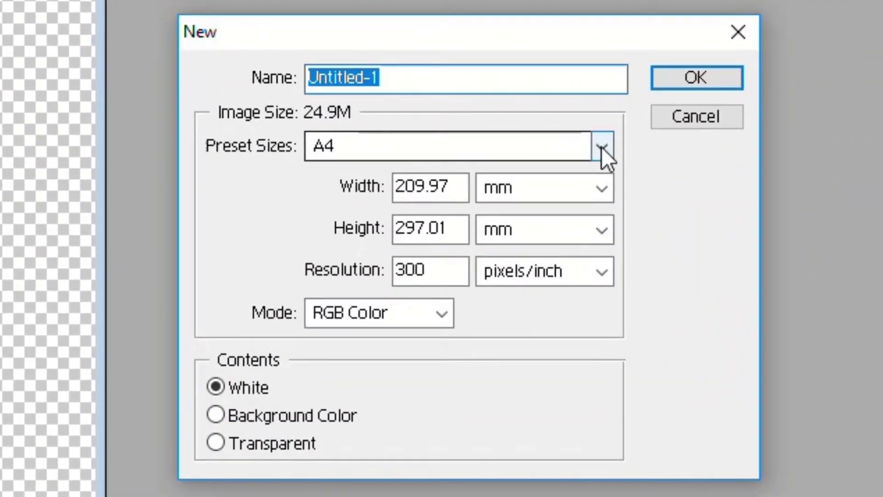
pyautogui.click(601, 147)
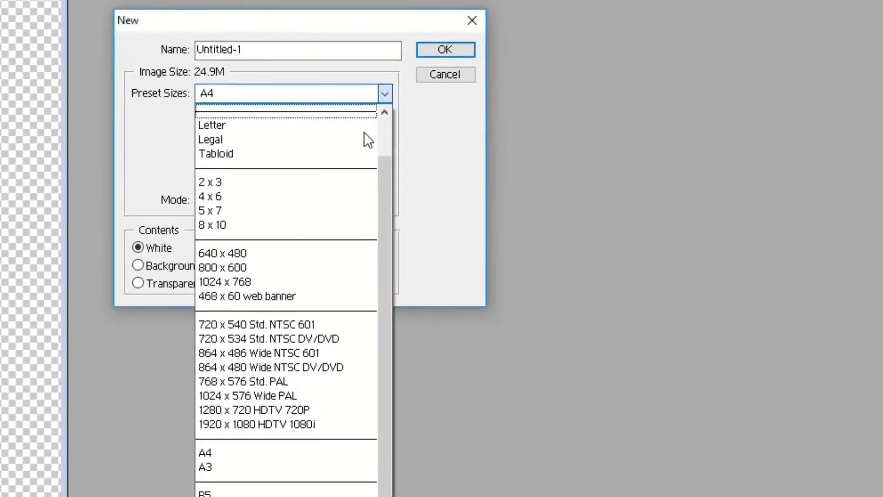
pyautogui.click(238, 411)
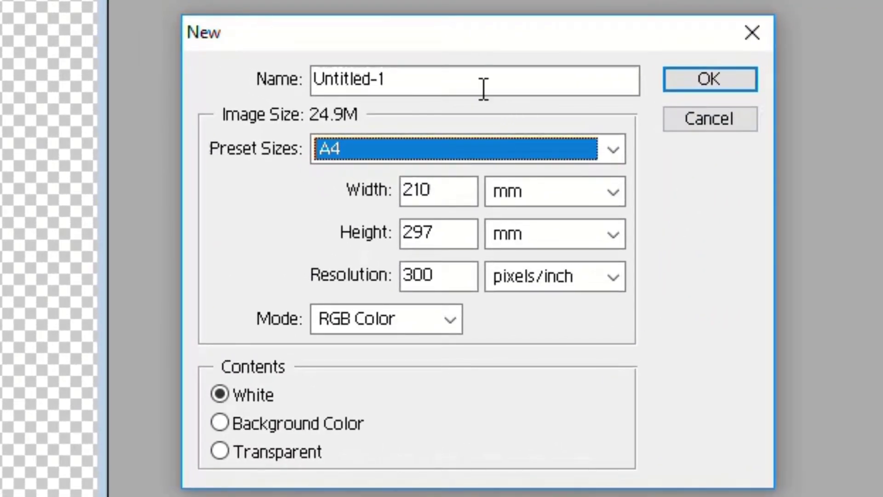
pyautogui.click(479, 84)
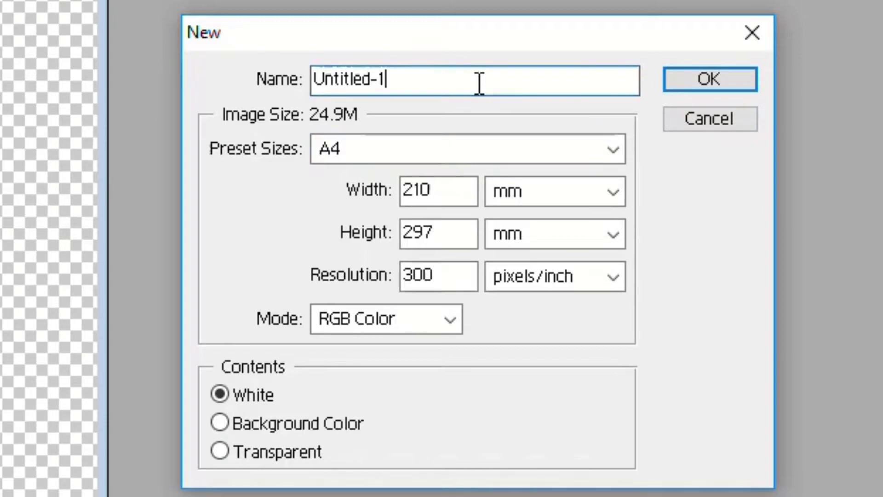
pyautogui.press('BackSpace')
pyautogui.press('BackSpace')
pyautogui.press('BackSpace')
pyautogui.write('Image2')
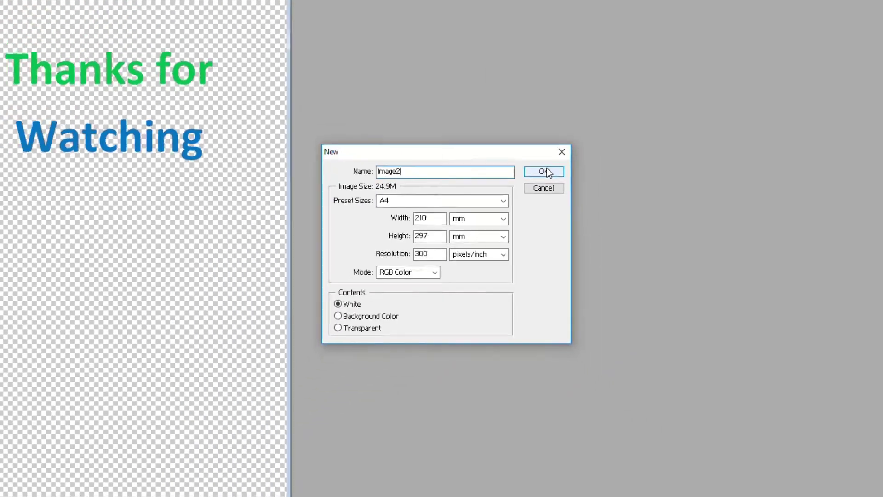
pyautogui.click(695, 87)
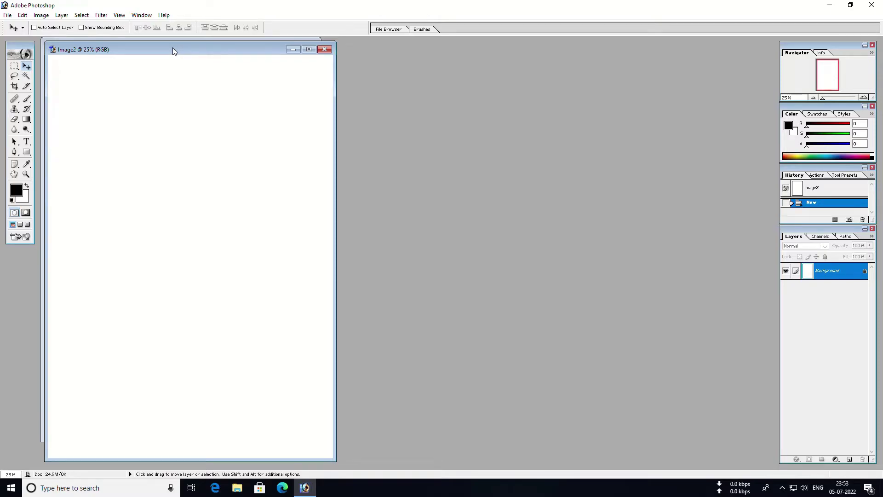
# Step: Drag the Thanks for Watching layer from Document2.PDF onto the Image2 canvas
pyautogui.moveTo(173, 51); pyautogui.dragTo(537, 59)
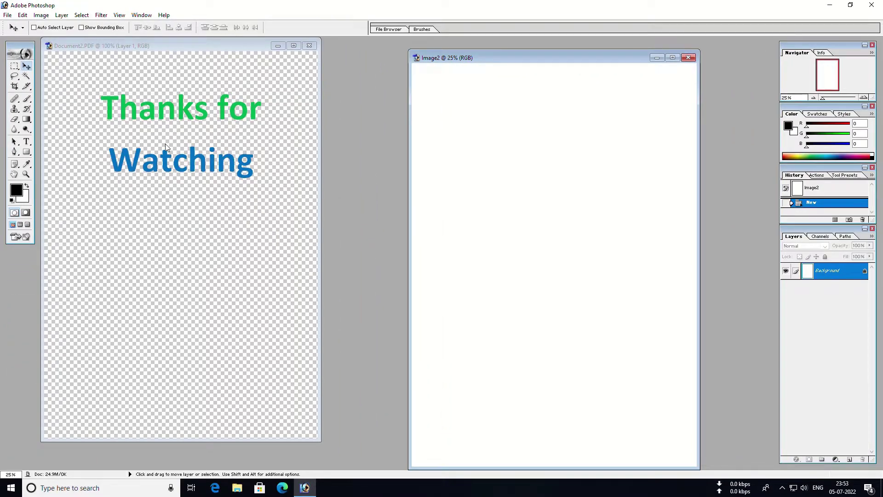
pyautogui.click(165, 146)
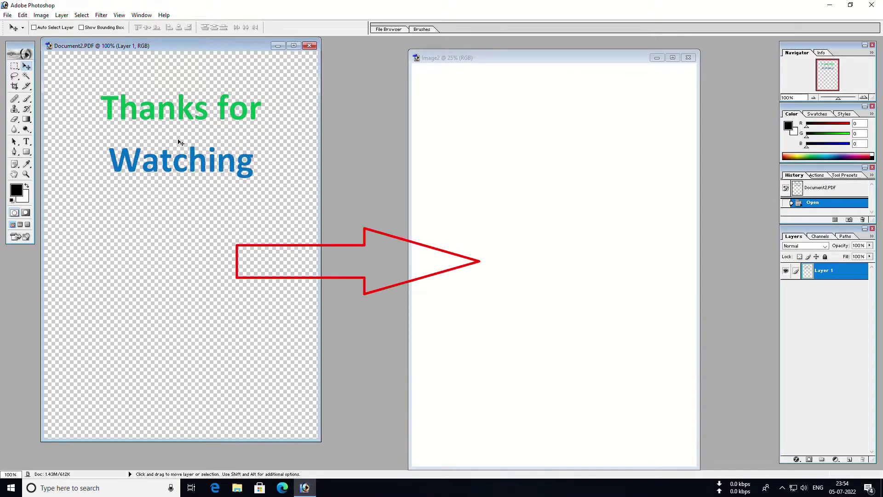
pyautogui.moveTo(178, 144)
pyautogui.mouseDown()
pyautogui.moveTo(541, 163)
pyautogui.moveTo(541, 152)
pyautogui.mouseUp()
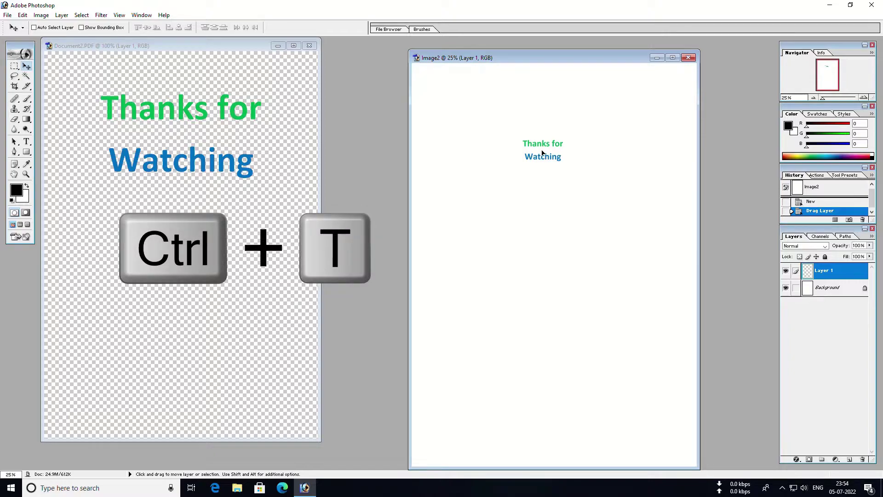
# Step: Scale the Thanks for Watching text to span the page width and move it near the top
pyautogui.hotkey('ctrl', 't')
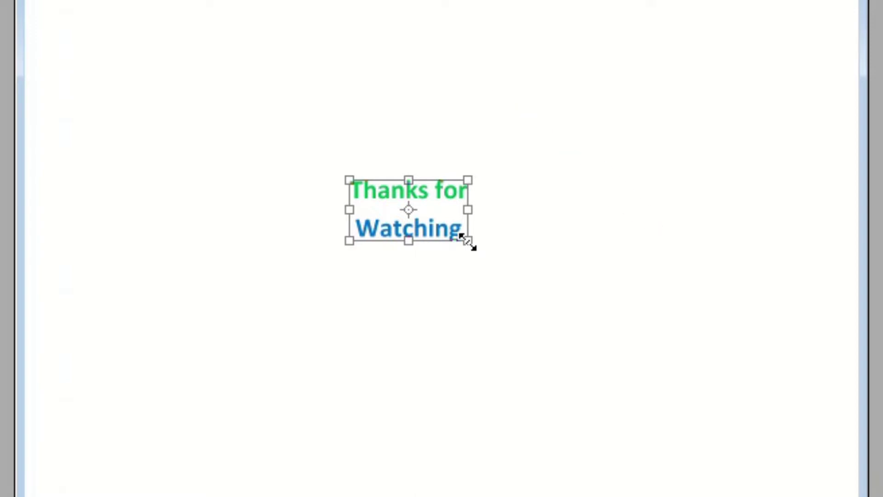
pyautogui.moveTo(467, 241); pyautogui.dragTo(660, 273)
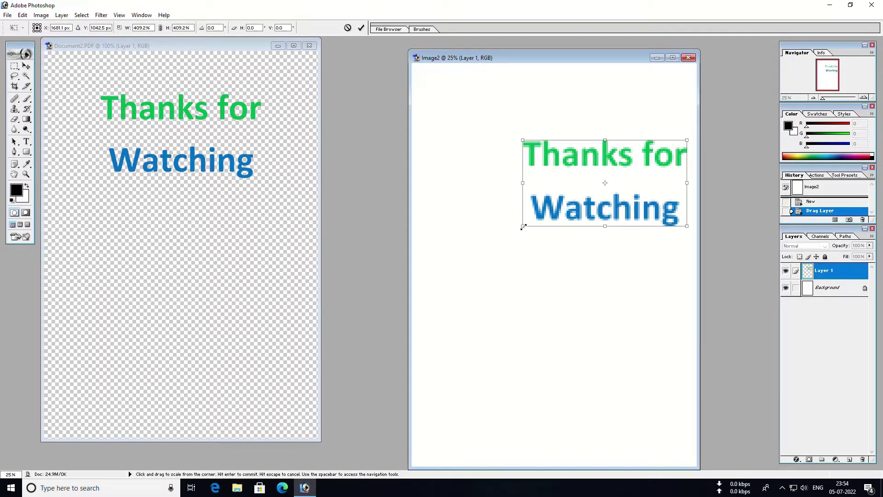
pyautogui.moveTo(523, 227); pyautogui.dragTo(433, 274)
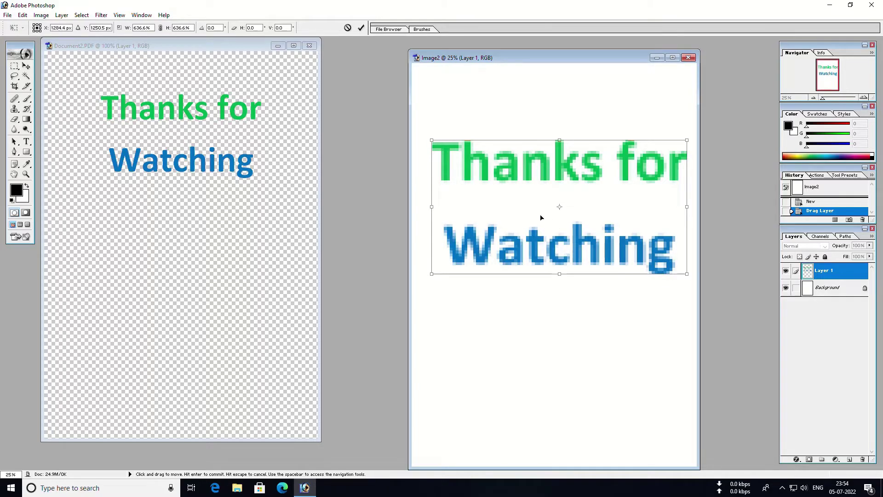
pyautogui.moveTo(541, 217); pyautogui.dragTo(537, 171)
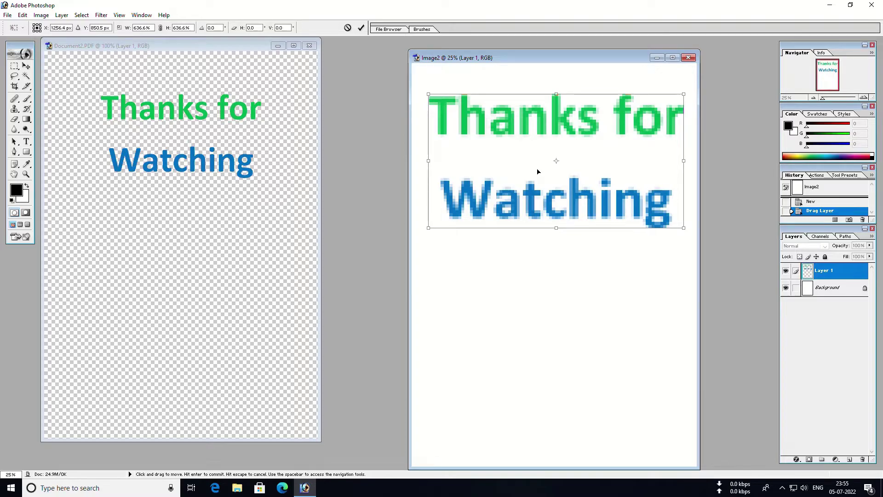
pyautogui.press('Return')
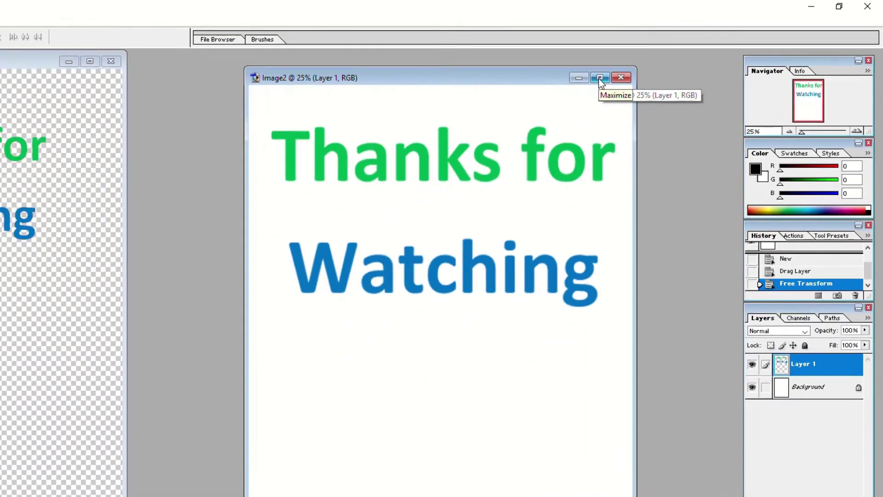
# Step: Save Image2 to the Desktop as 'Image2 copy.jpg' in JPEG format at Maximum quality
pyautogui.click(671, 58)
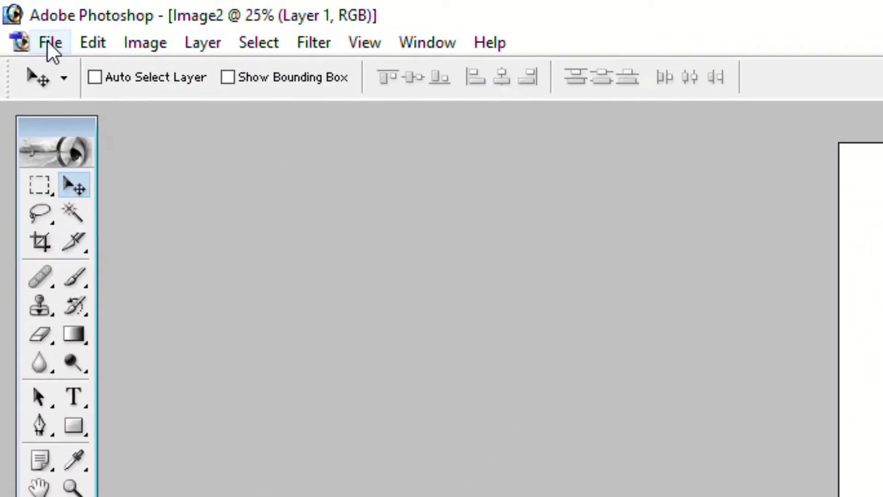
pyautogui.click(17, 15)
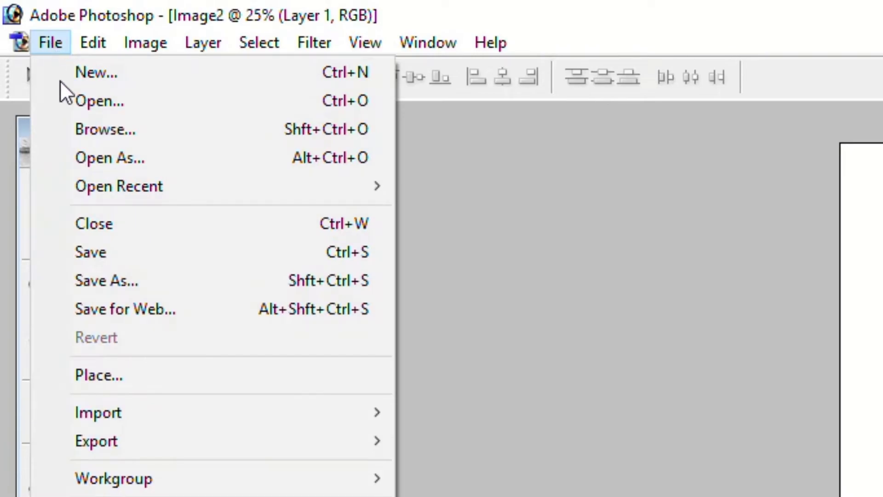
pyautogui.click(175, 281)
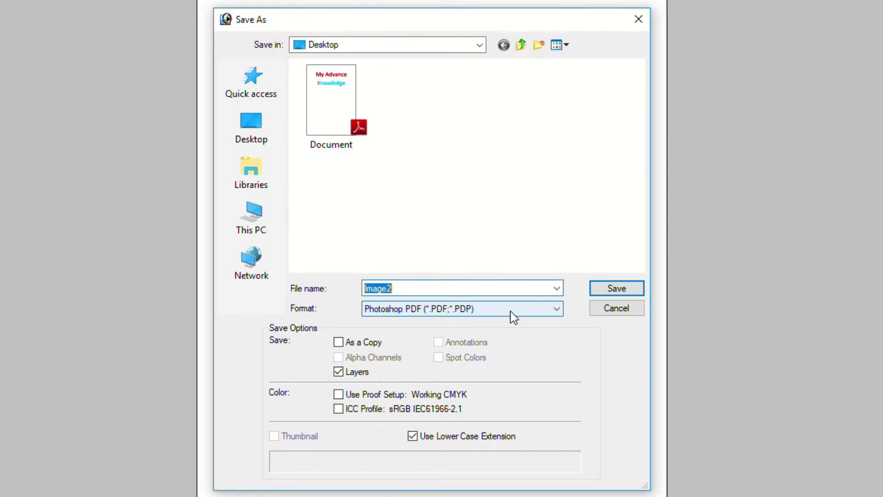
pyautogui.click(513, 317)
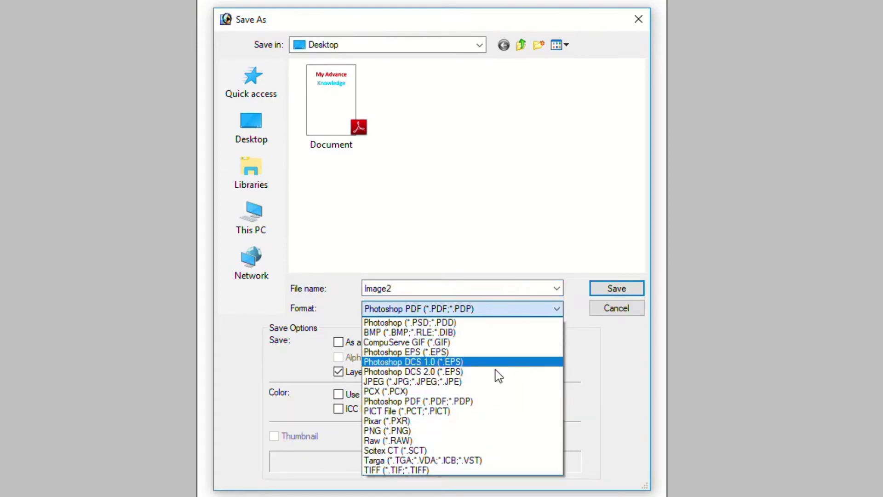
pyautogui.click(496, 382)
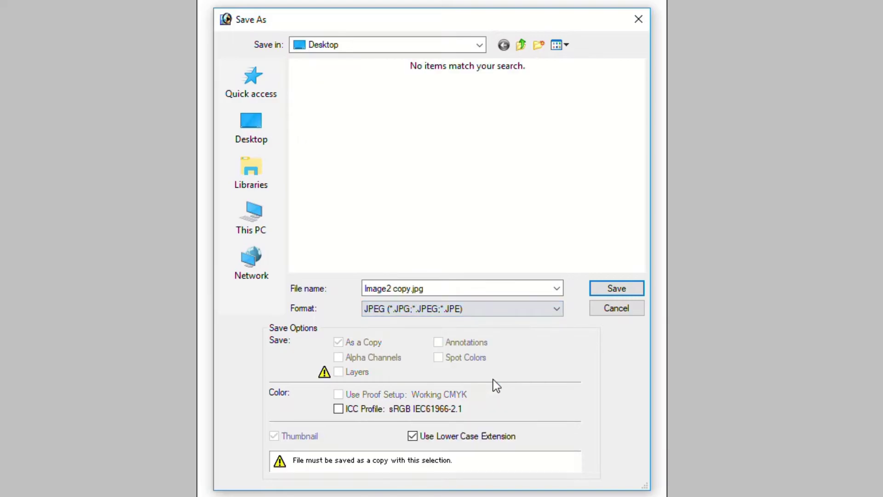
pyautogui.click(616, 292)
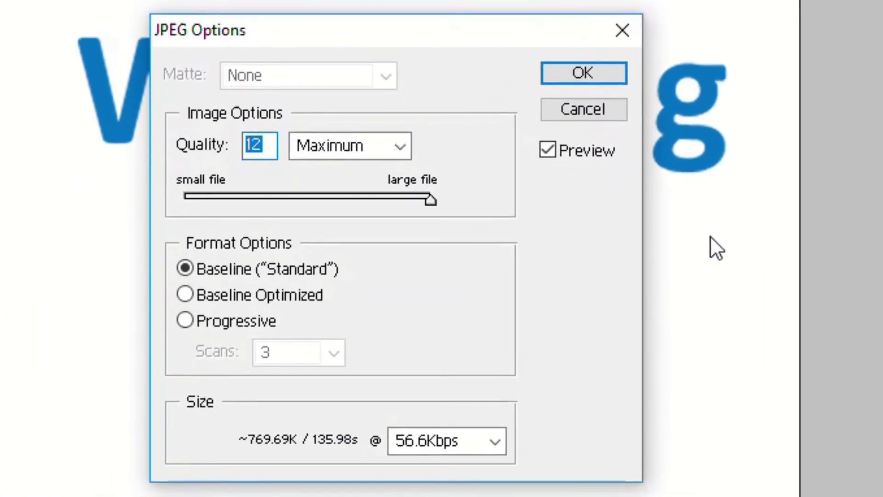
pyautogui.click(399, 147)
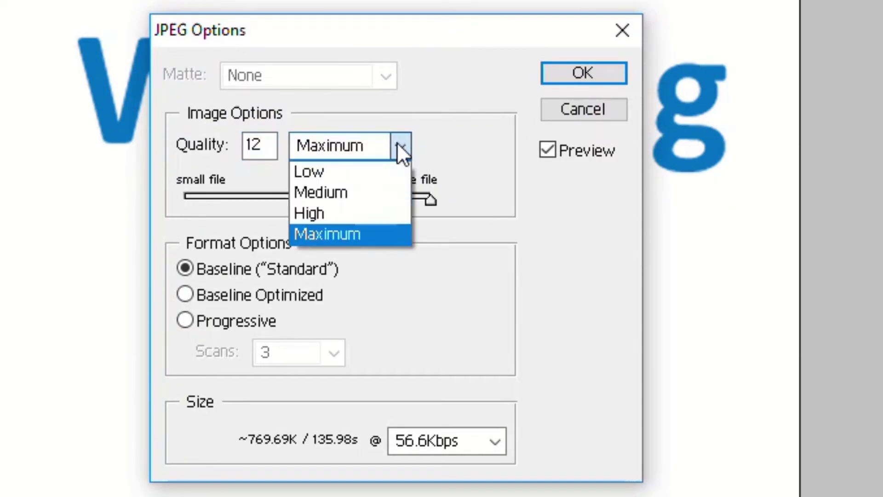
pyautogui.click(372, 236)
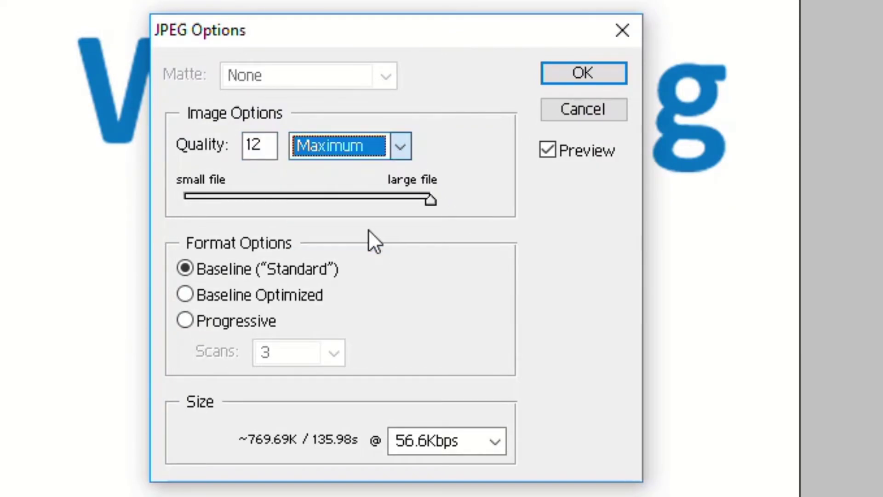
pyautogui.click(586, 73)
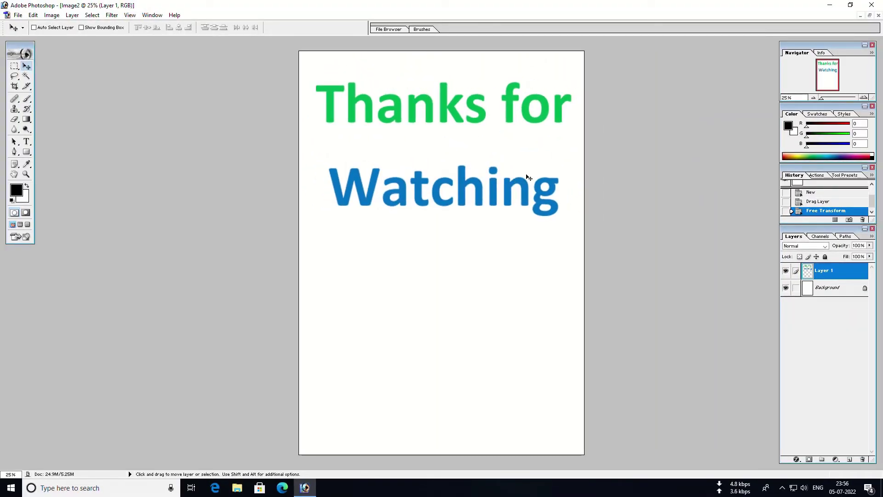
# Step: Quit Photoshop, discarding unsaved changes to Image2 and the PDF page
pyautogui.click(871, 5)
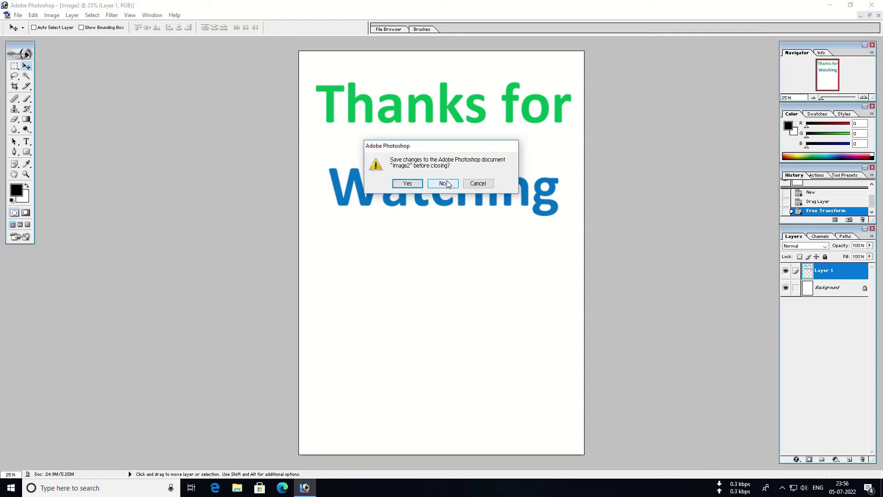
pyautogui.click(443, 183)
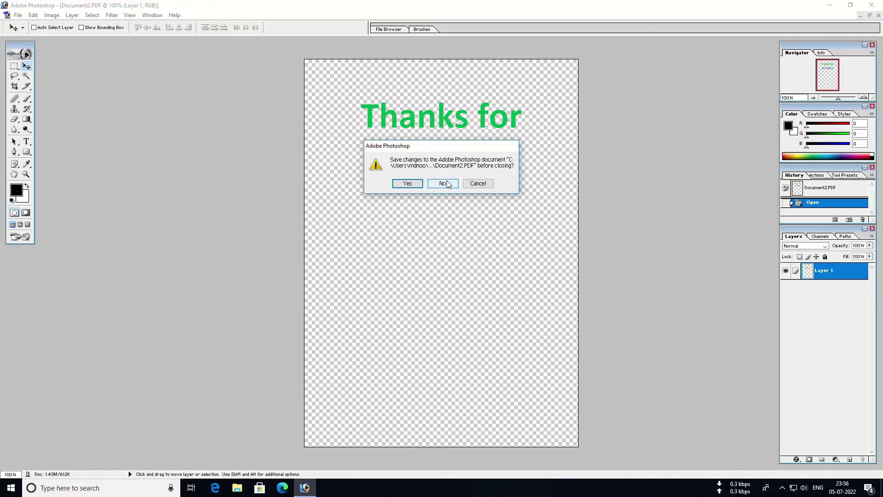
pyautogui.click(443, 183)
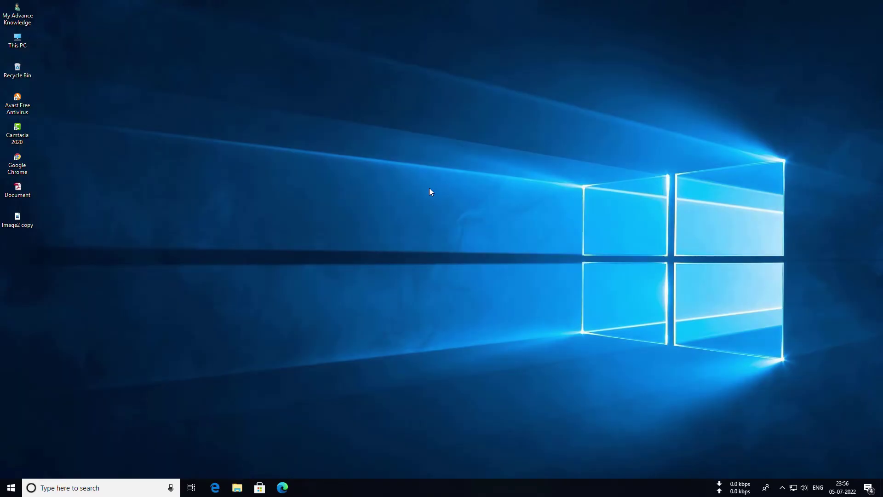
pyautogui.doubleClick(19, 221)
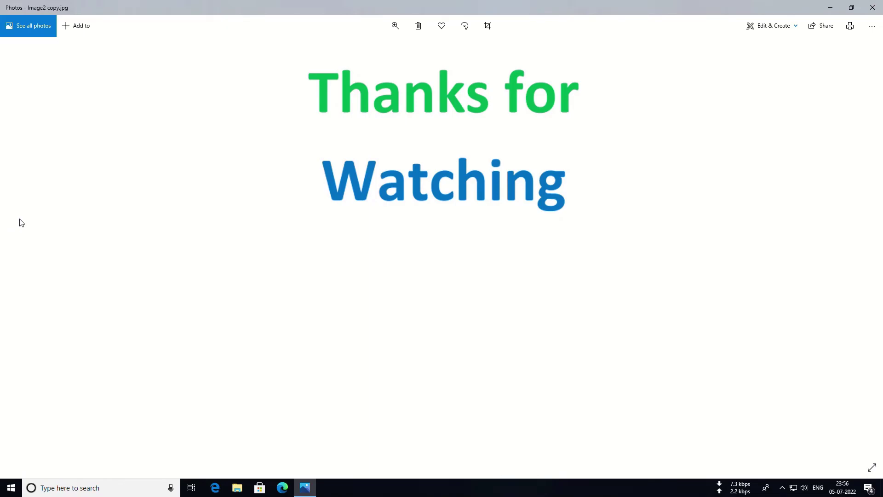
pyautogui.click(872, 8)
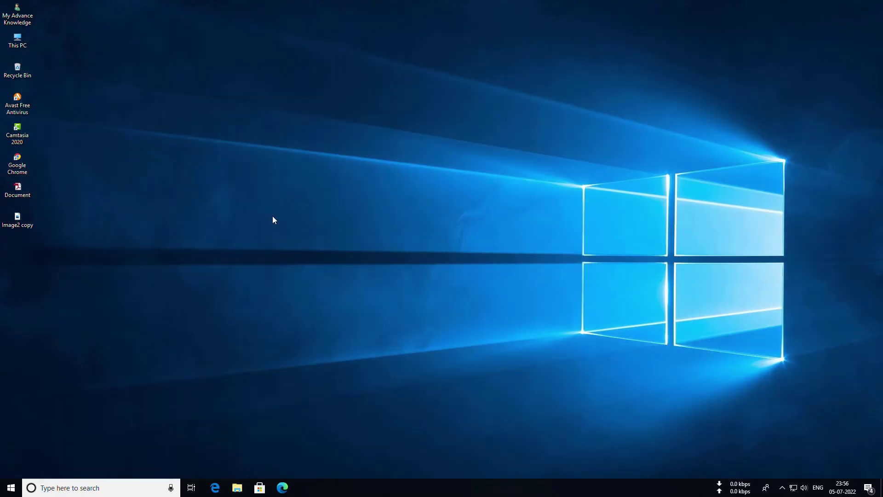